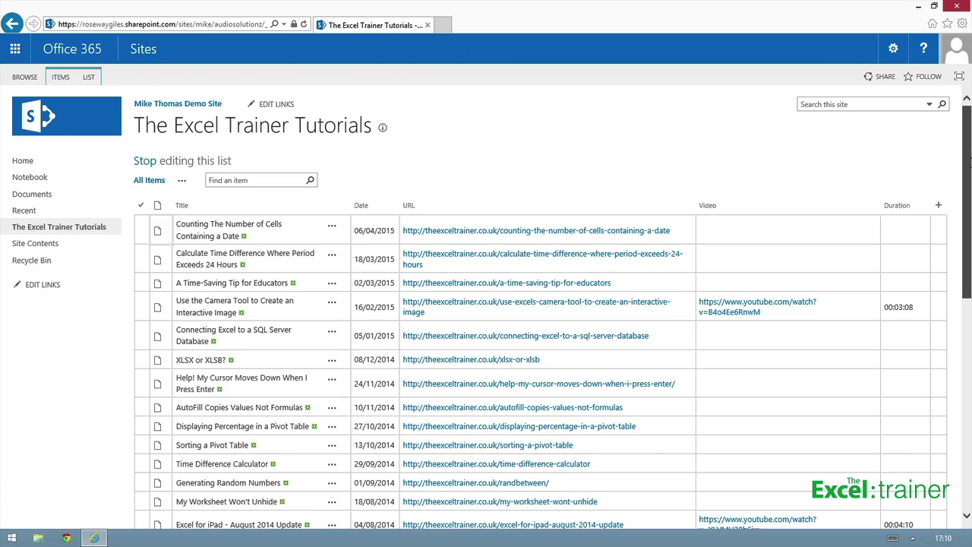
- Create a new Standard View of the tutorials list and name it 'Videos'
scroll(968, 161, "down", 2)
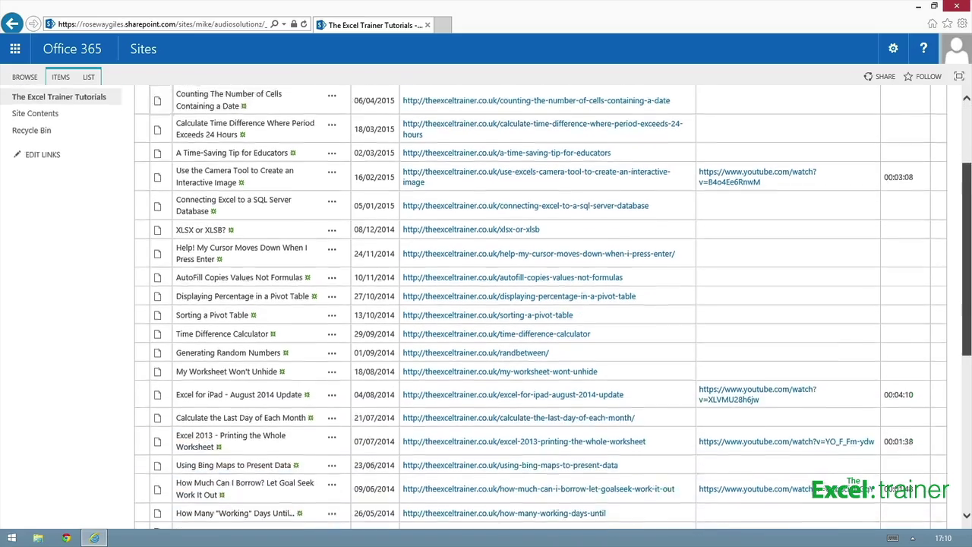
scroll(969, 311, "down", 2)
scroll(969, 311, "up", 4)
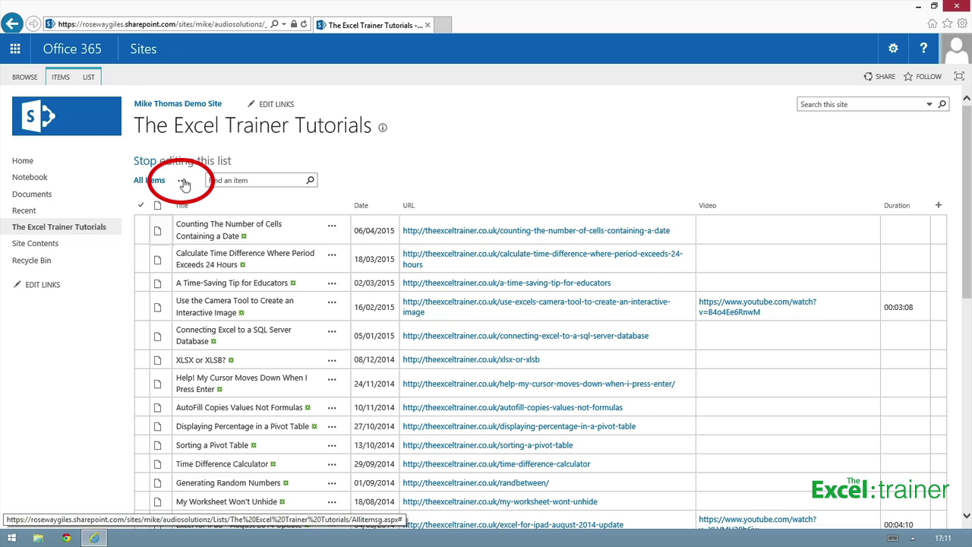
left_click(182, 183)
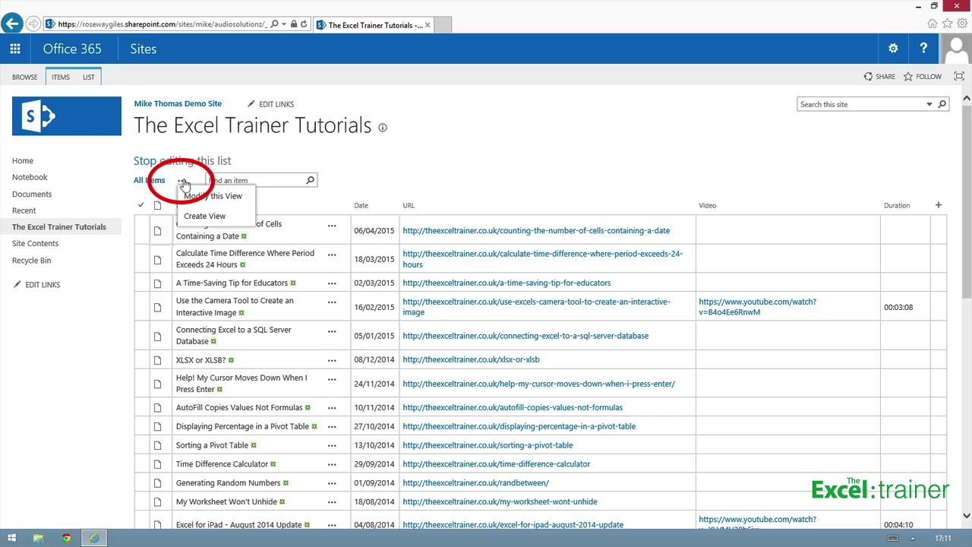
left_click(195, 217)
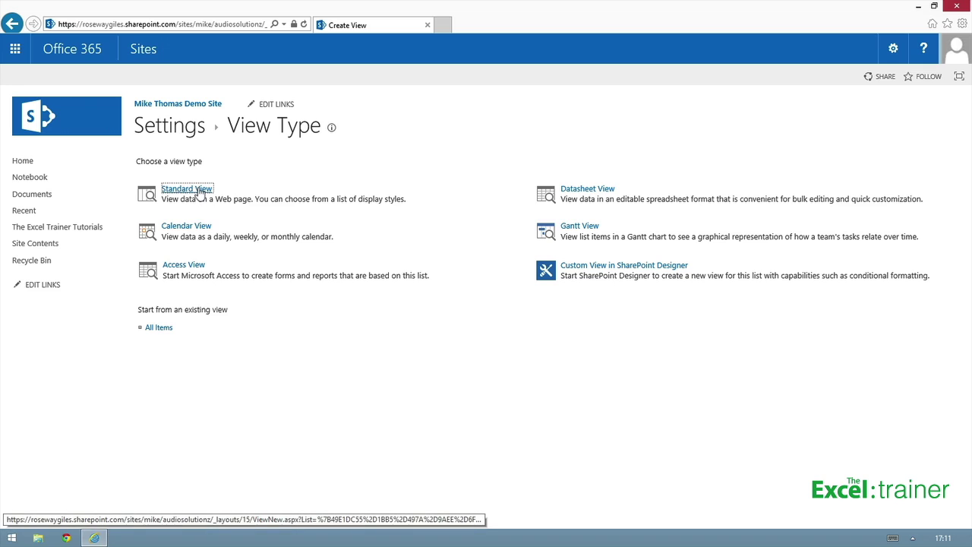
left_click(198, 189)
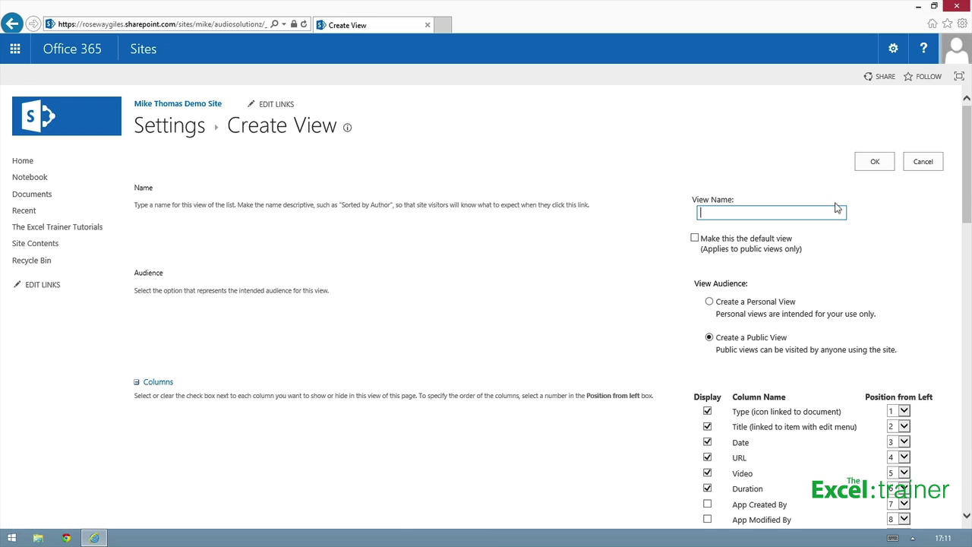
type("Videos")
- Sort the Videos view first by the Date column in descending order
left_click_drag(968, 197, 968, 346)
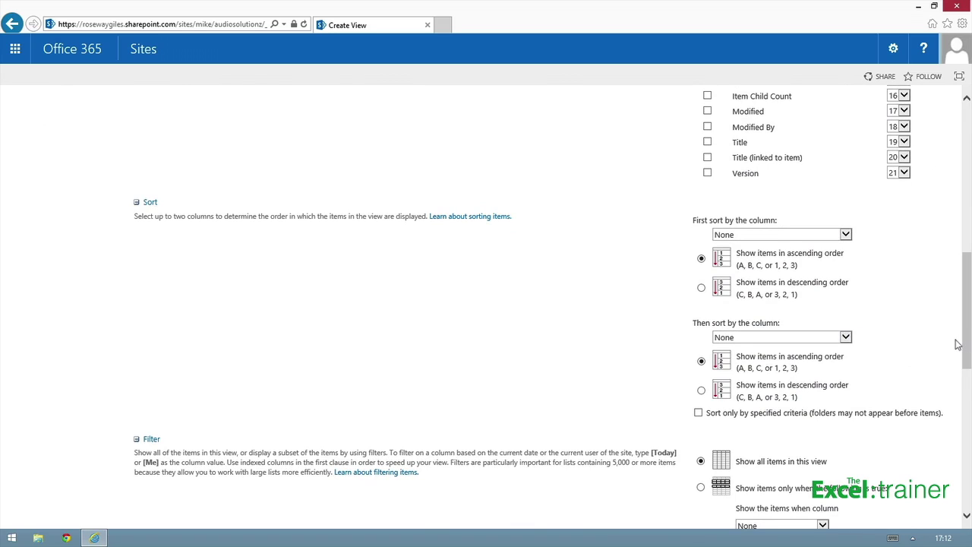
left_click(845, 234)
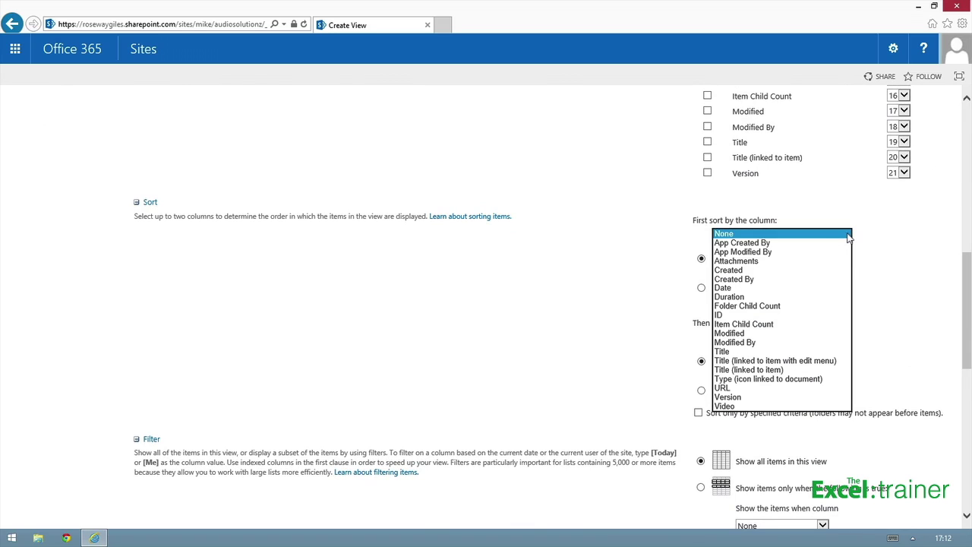
left_click(805, 289)
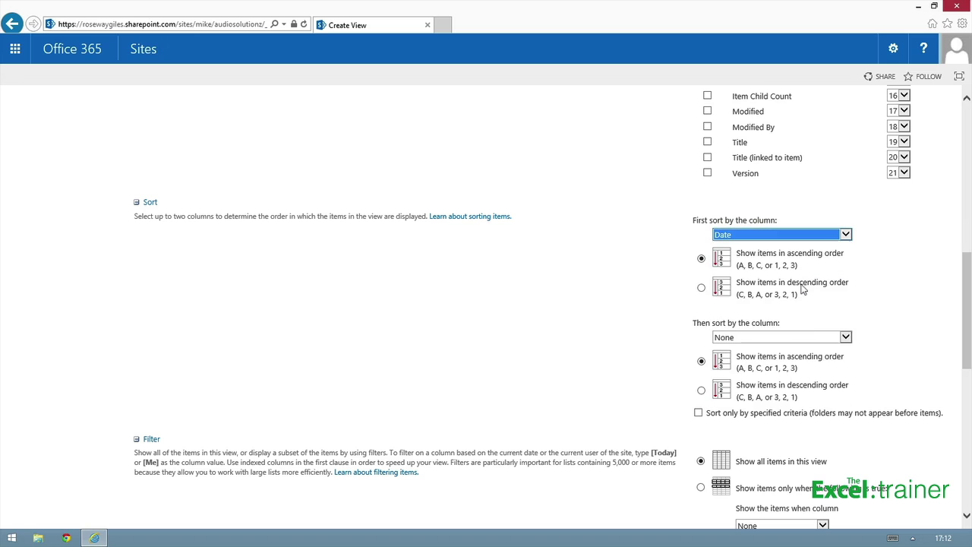
left_click(700, 289)
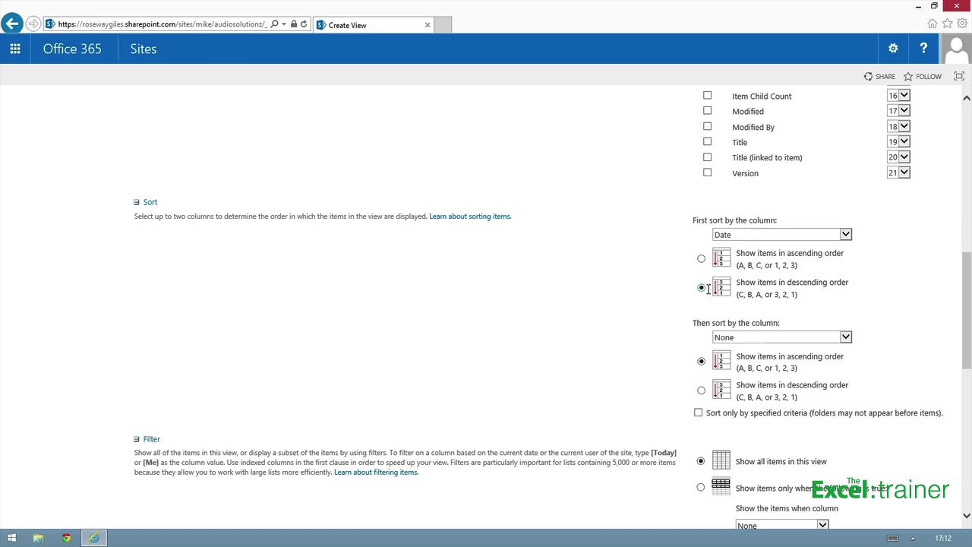
left_click_drag(965, 334, 962, 391)
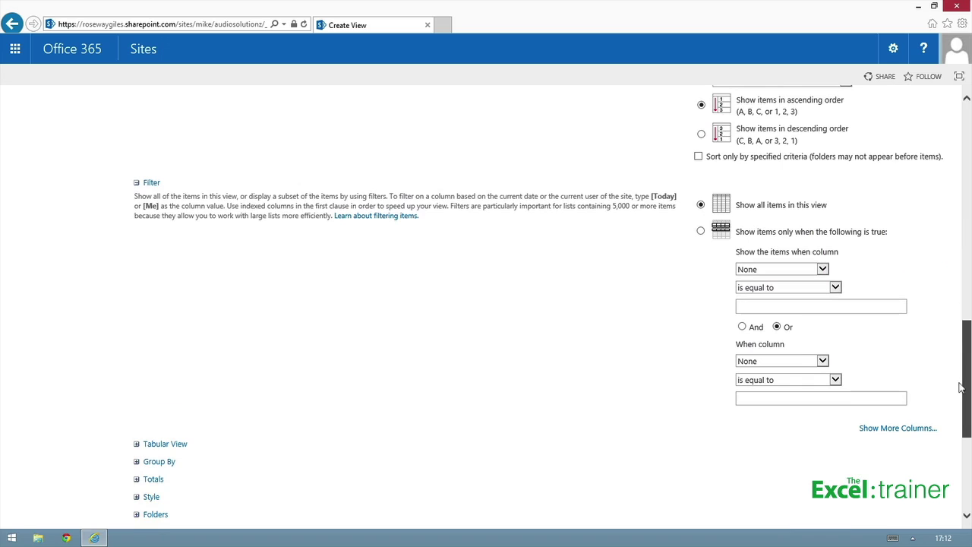
- Filter the view to show only items where Video is not equal to a blank value
left_click(824, 270)
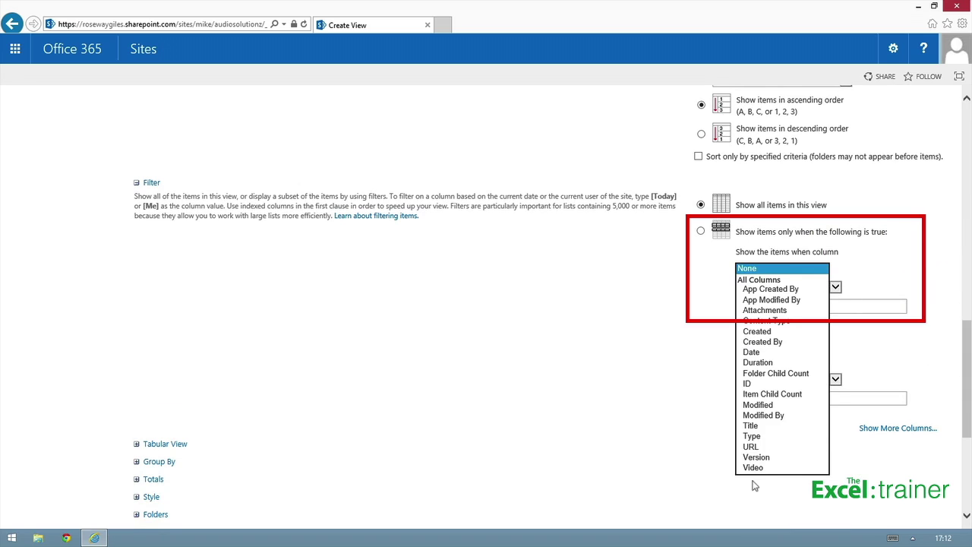
left_click(753, 467)
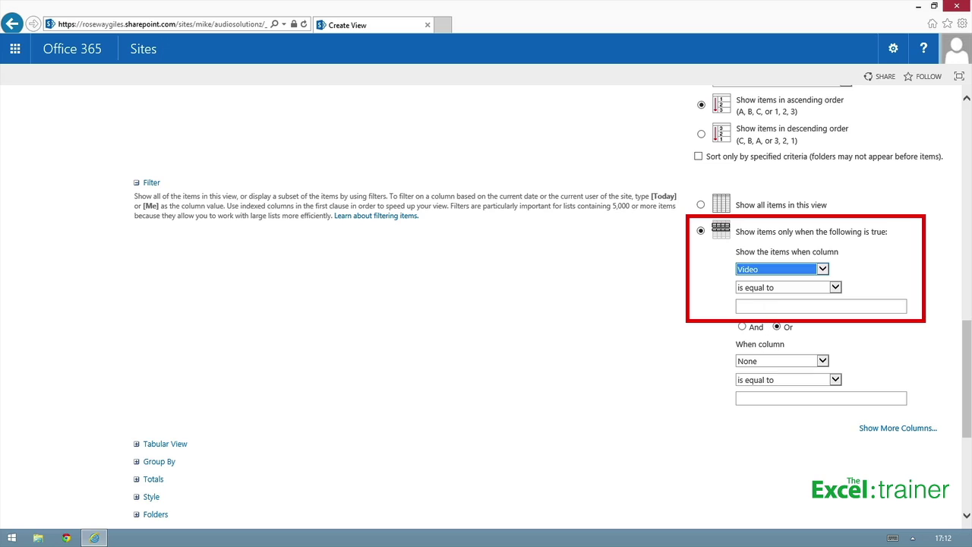
left_click(775, 290)
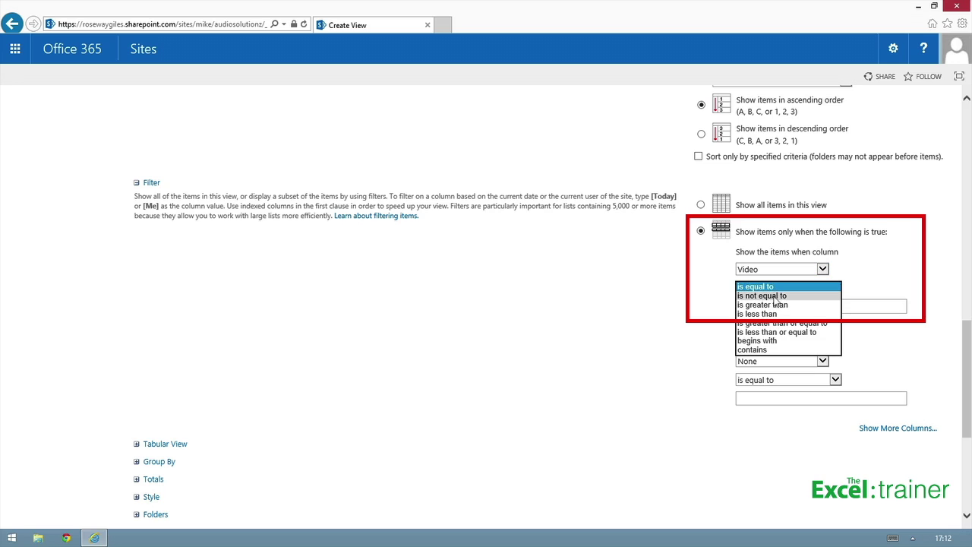
left_click(776, 295)
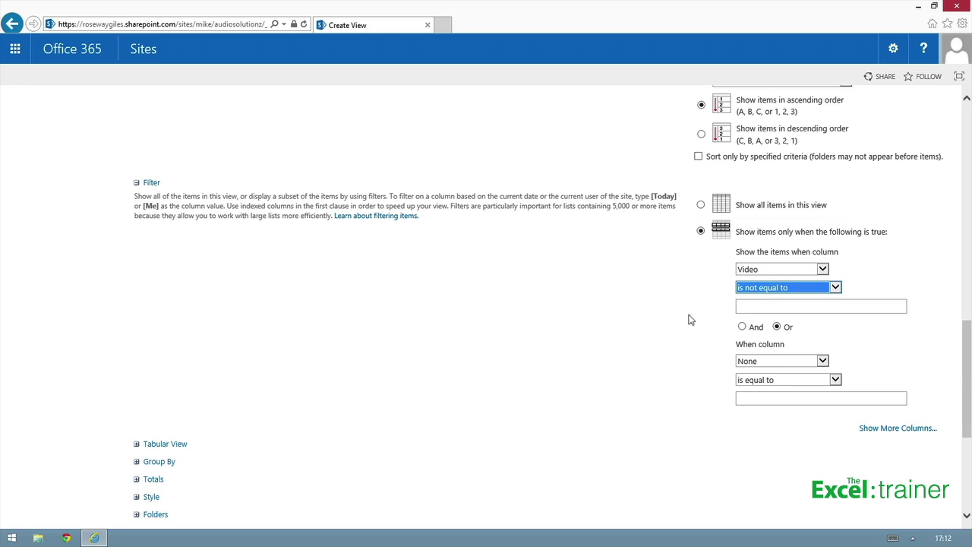
- Save the Videos view and review the filtered list sorted newest date first
left_click_drag(967, 356, 968, 437)
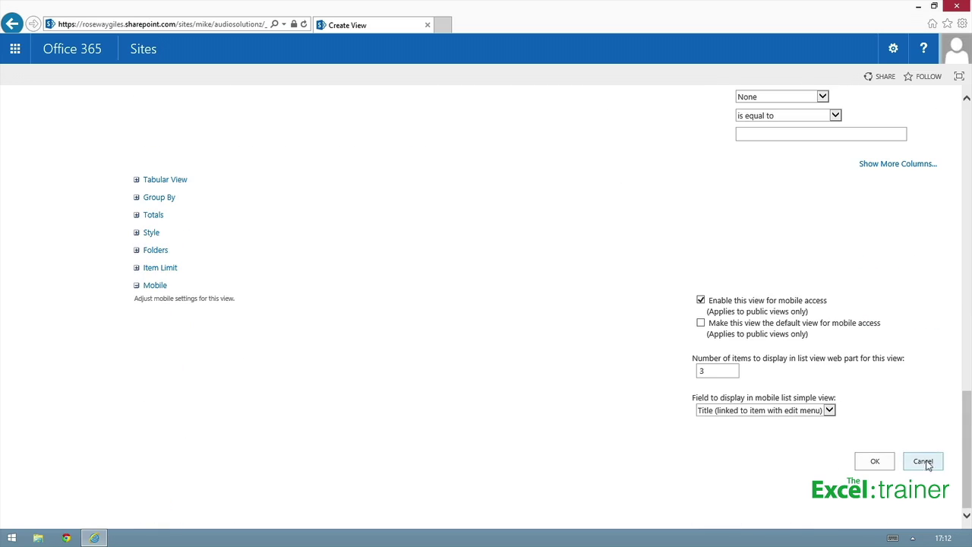
left_click(874, 460)
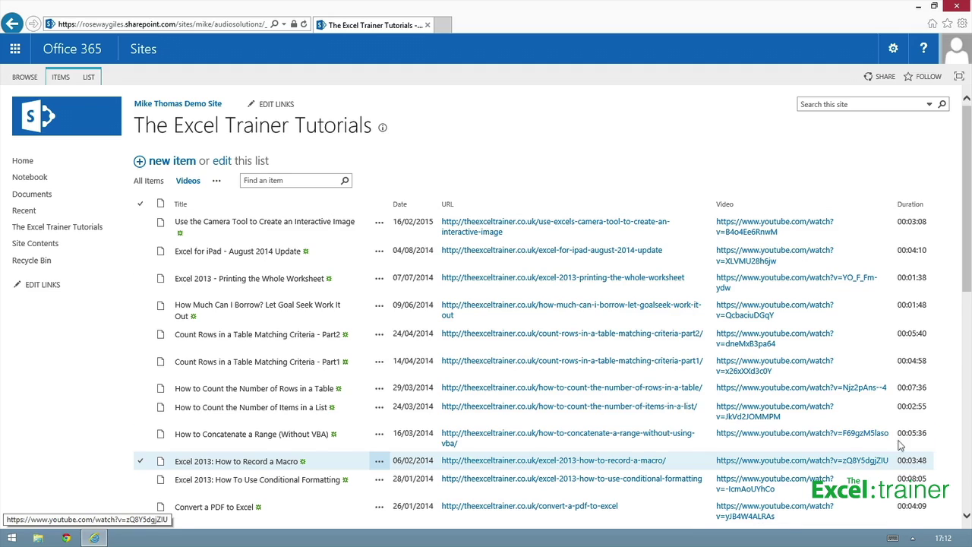
mouse_move(969, 280)
left_mouse_down()
mouse_move(968, 433)
mouse_move(970, 260)
left_mouse_up()
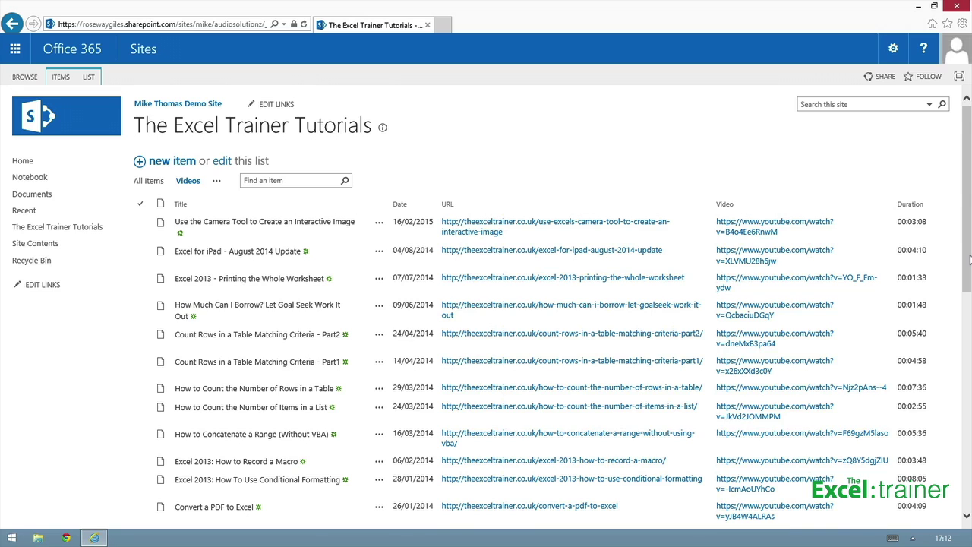
- Keep Videos as the current view in the LIST tools' Current View dropdown
left_click(90, 78)
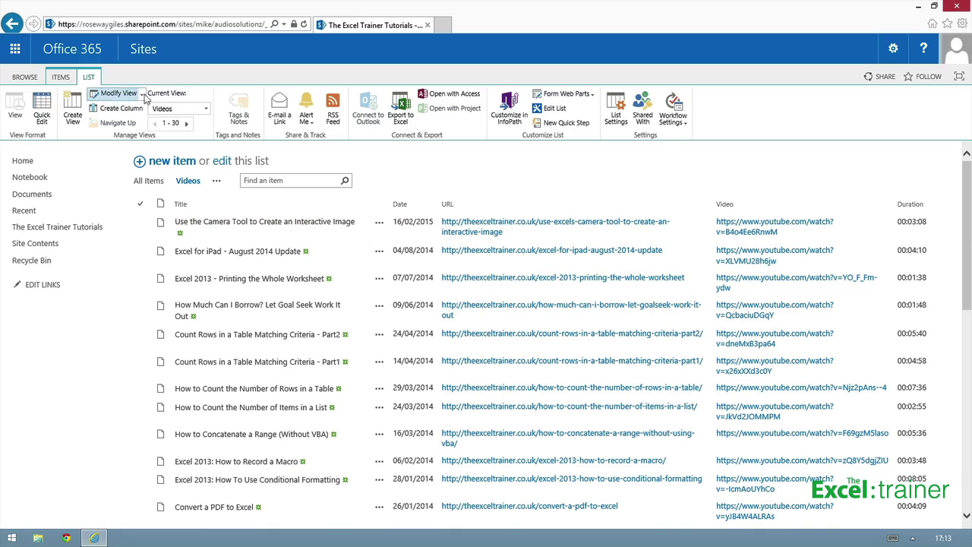
left_click(208, 110)
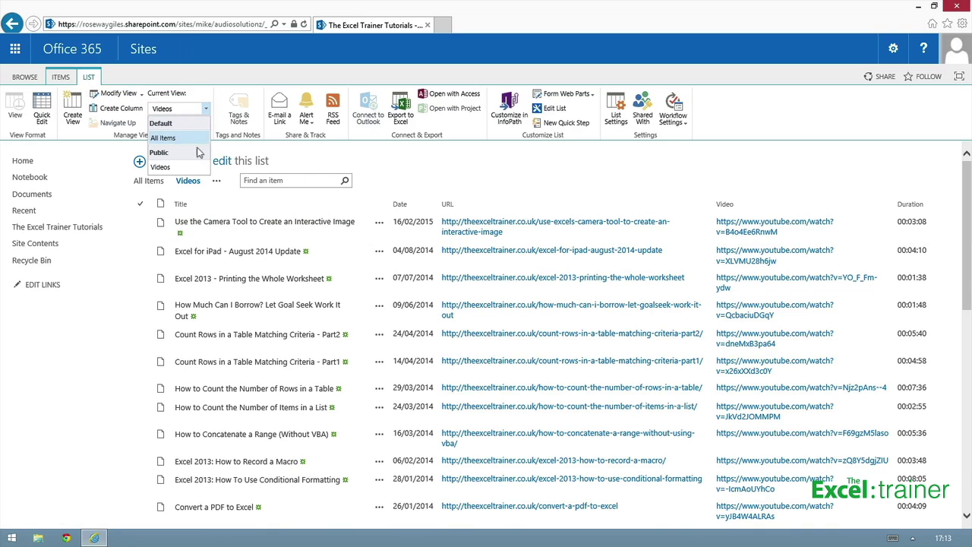
left_click(184, 172)
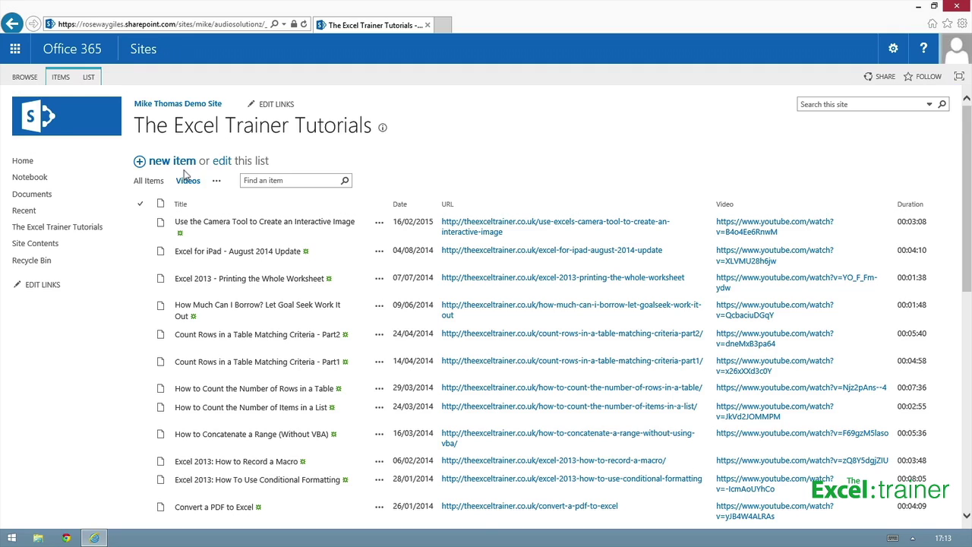
- Export the Videos view to Excel and choose to save the downloaded query file
left_click(89, 77)
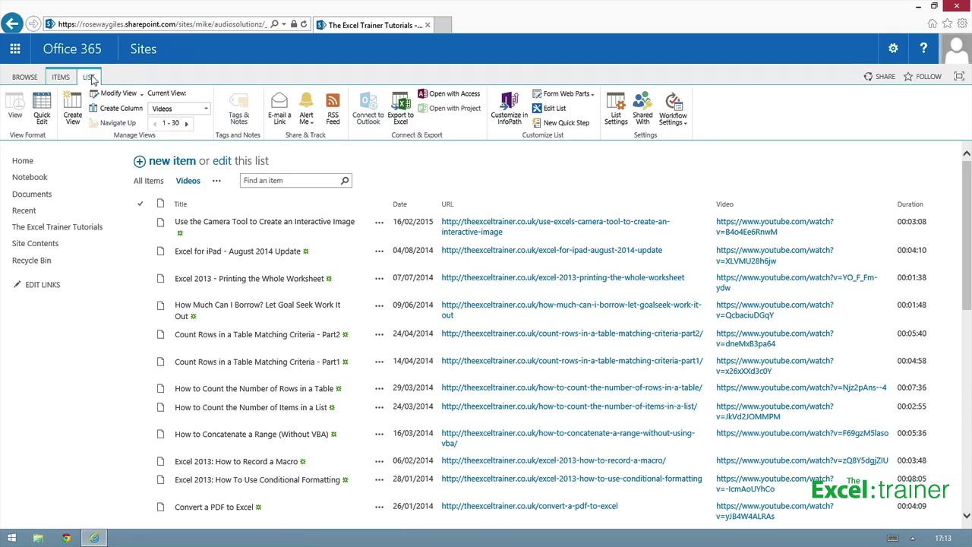
left_click(400, 110)
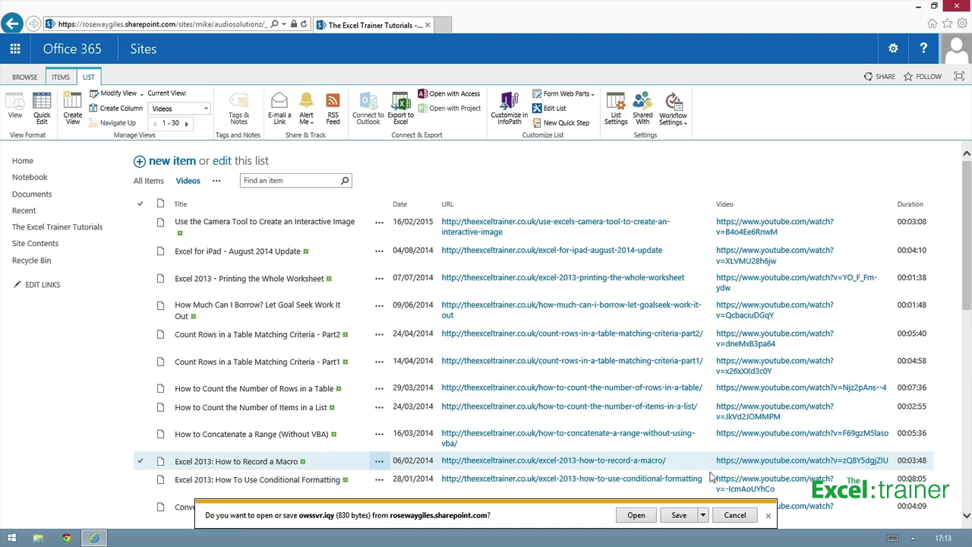
left_click(703, 515)
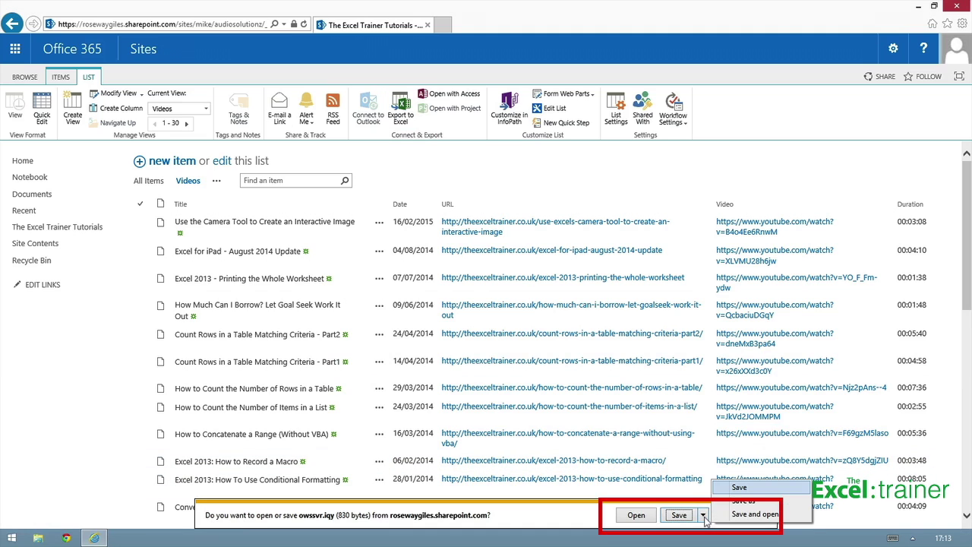
left_click(734, 516)
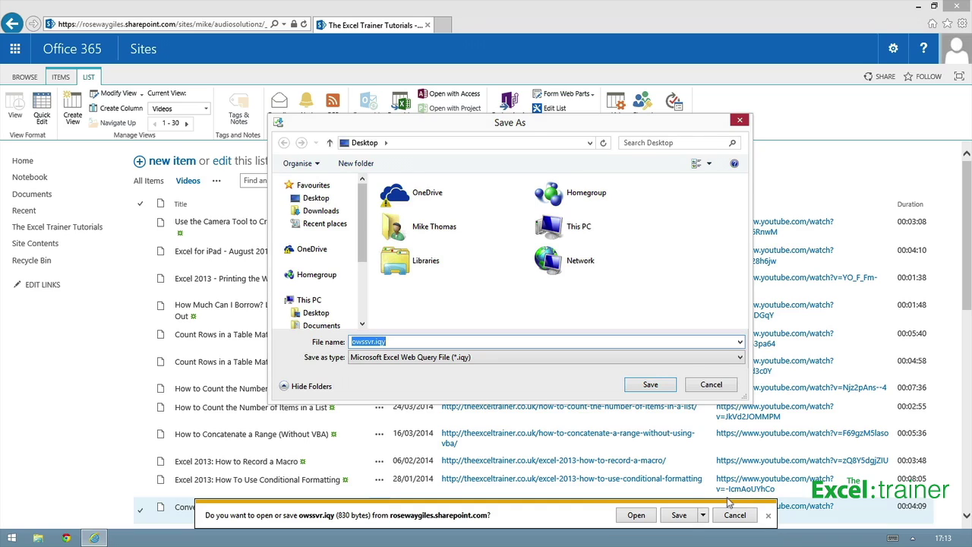
- Save the query file to the Desktop as Videos.iqy
left_click(316, 199)
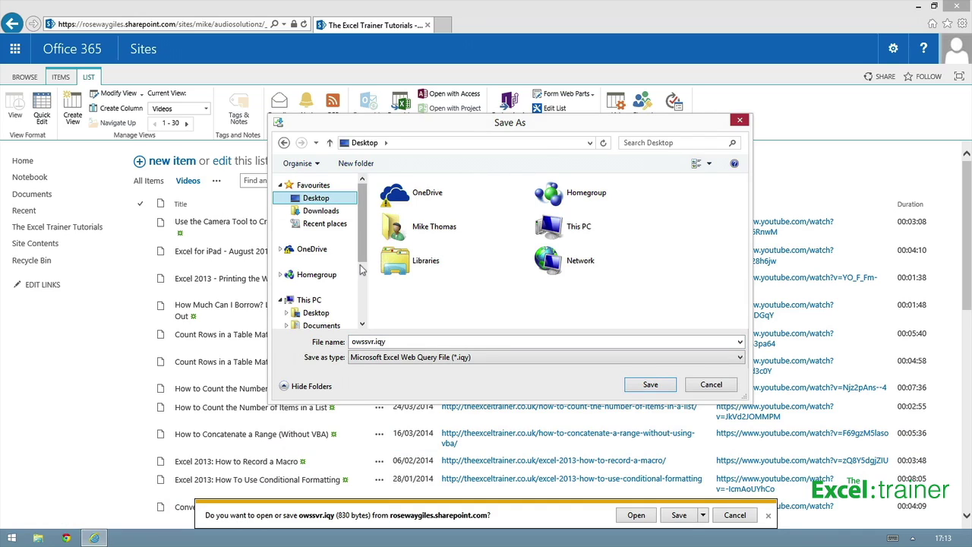
scroll(362, 270, "down", 1)
left_click(362, 341)
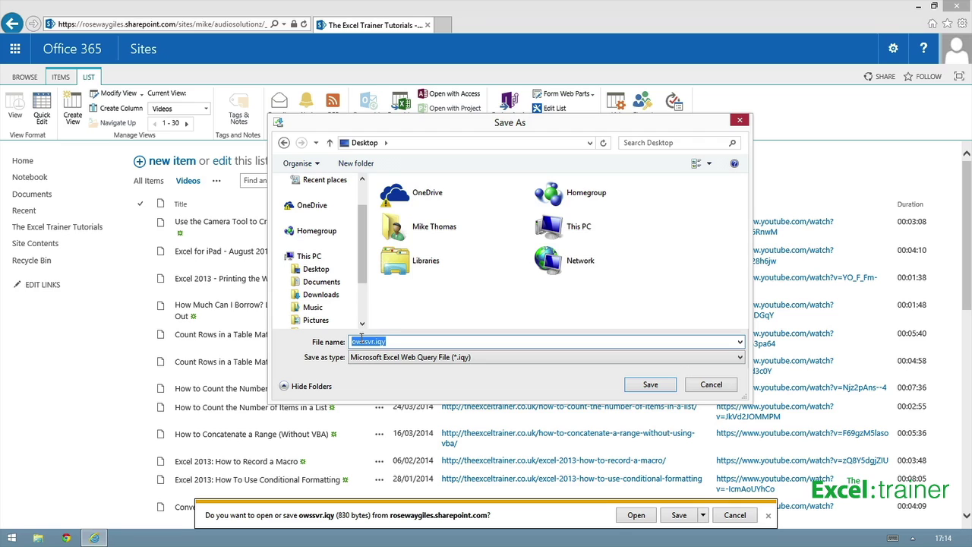
type("Videos")
left_click(650, 385)
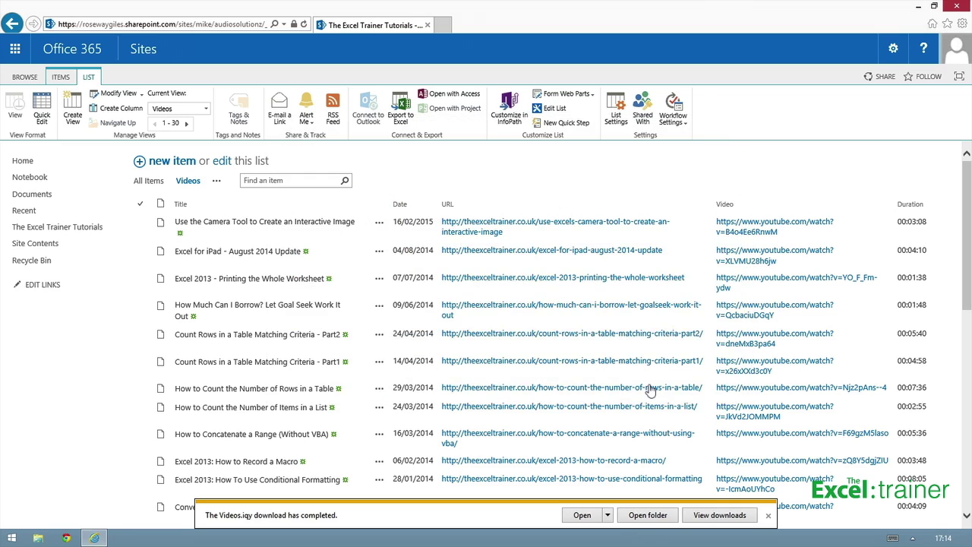
- Open Videos.iqy in Excel, enable its data connection, and review the imported Videos table
left_click(582, 515)
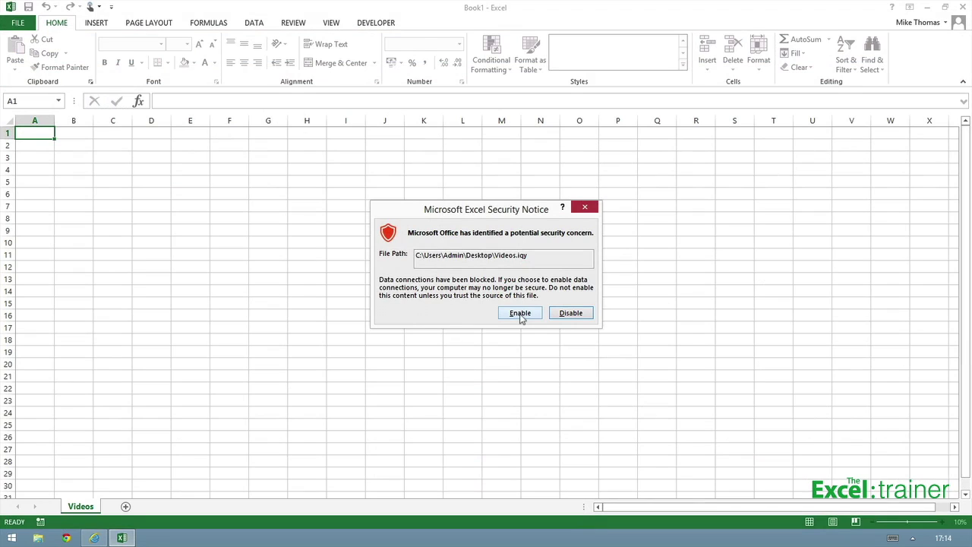
left_click(520, 314)
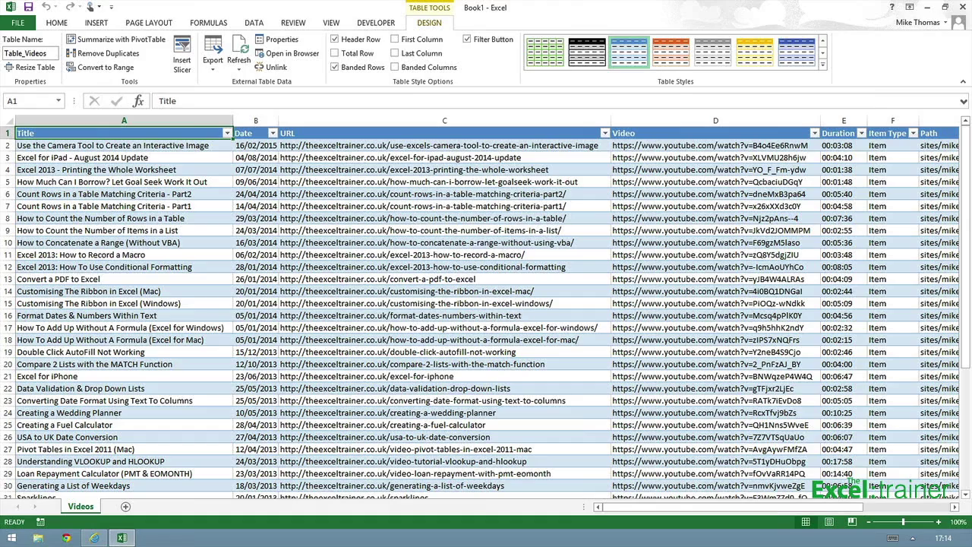
mouse_move(966, 225)
left_mouse_down()
mouse_move(968, 336)
mouse_move(968, 209)
left_mouse_up()
left_click_drag(826, 507, 712, 509)
- Save the workbook on the Desktop as Videos.xlsx and close Excel
left_click(28, 7)
left_click(154, 129)
left_click(316, 129)
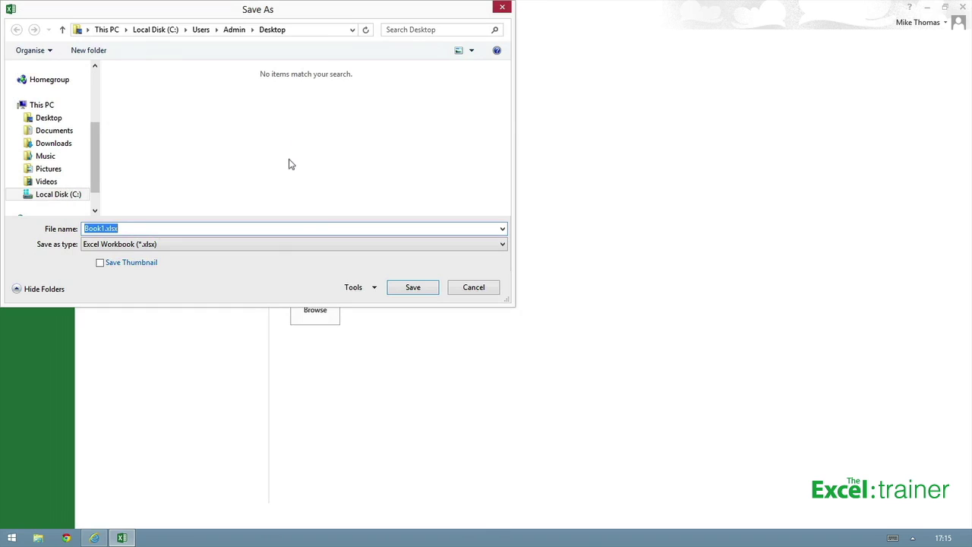
type("Videos")
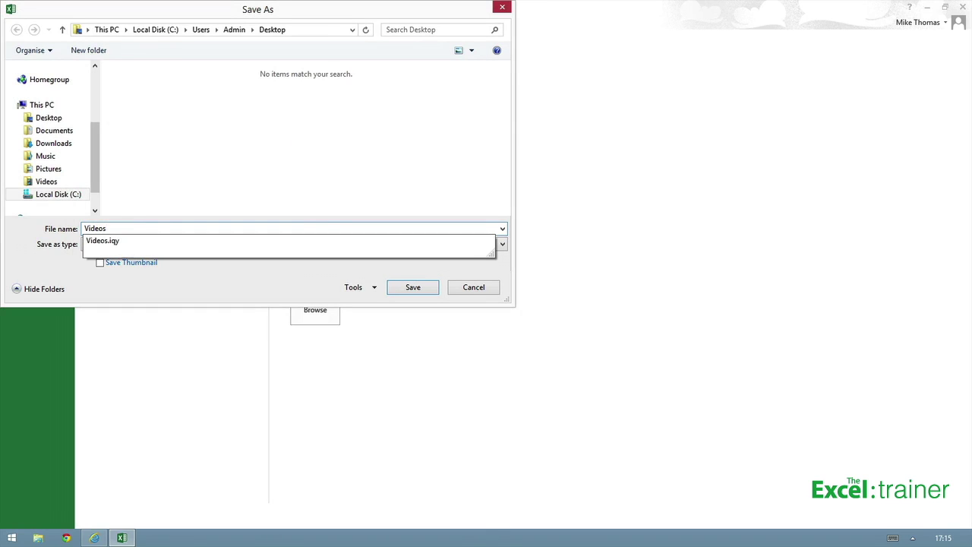
left_click(314, 225)
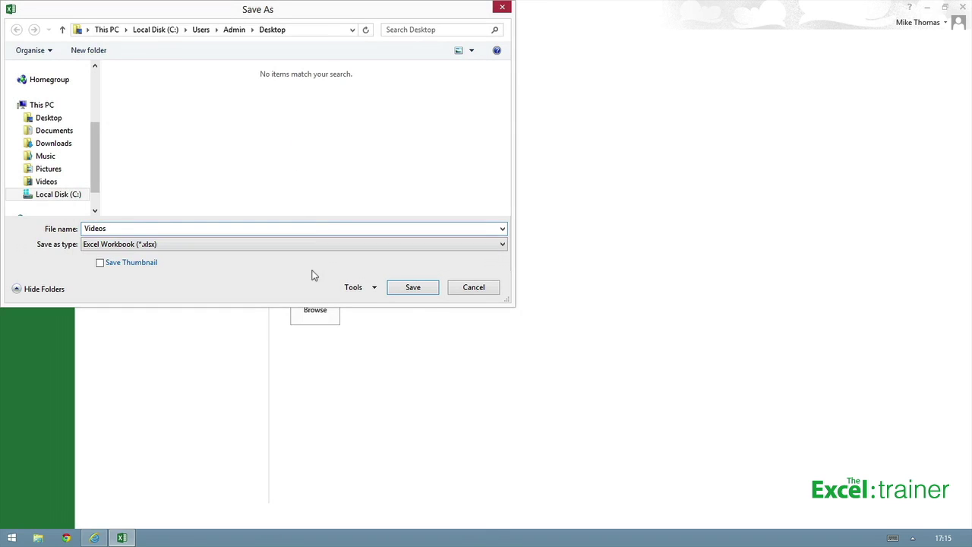
left_click(429, 295)
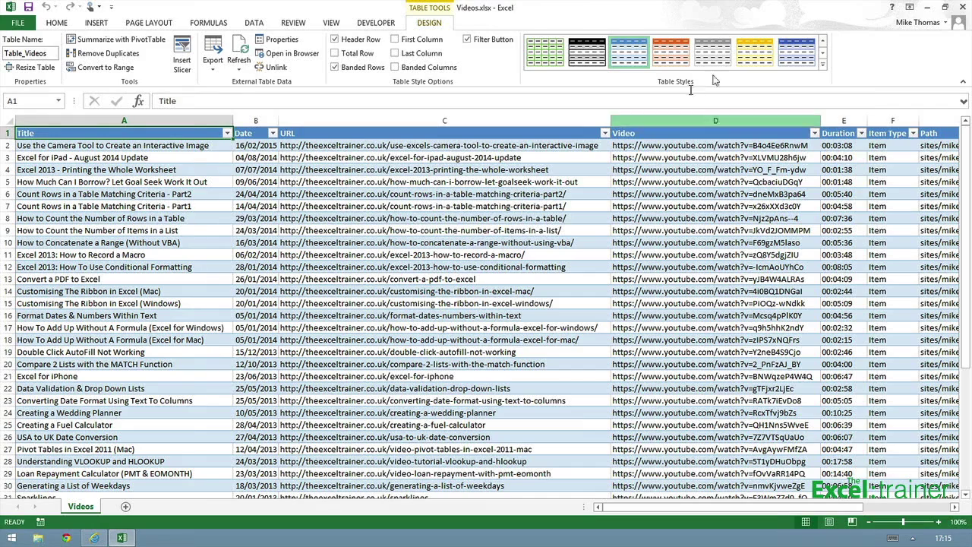
left_click(960, 7)
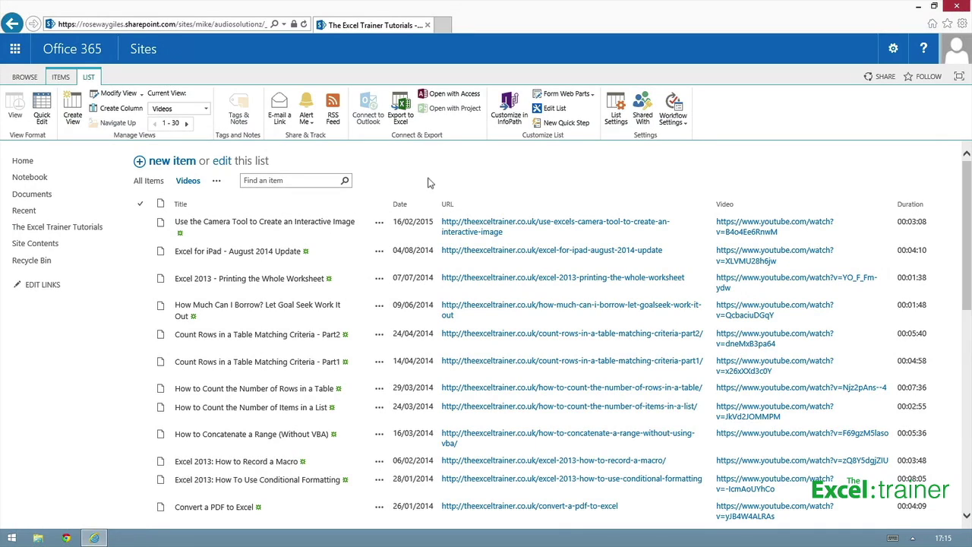
- In quick edit, remove ' Tool' from the first title so it reads 'Use the Camera to Create an Interactive Image'
left_click(225, 161)
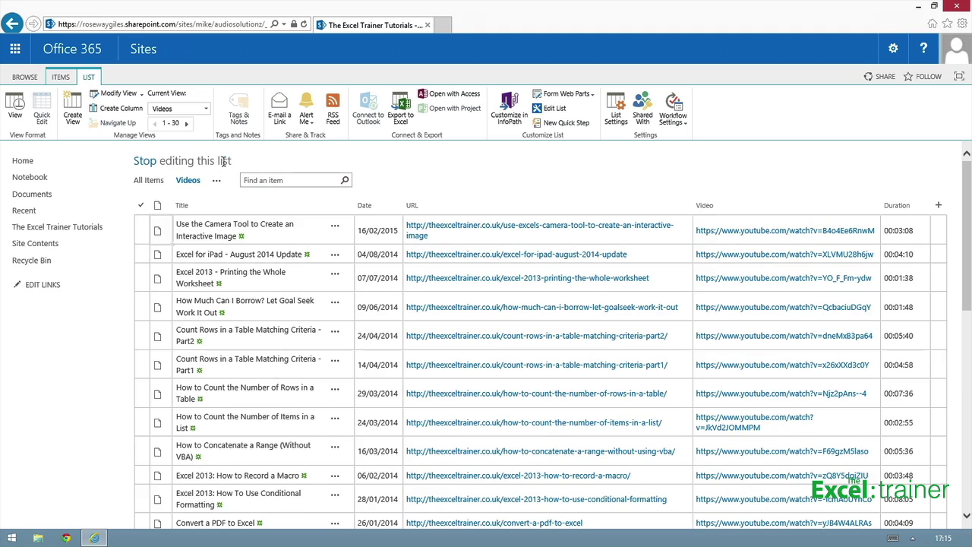
left_click(242, 236)
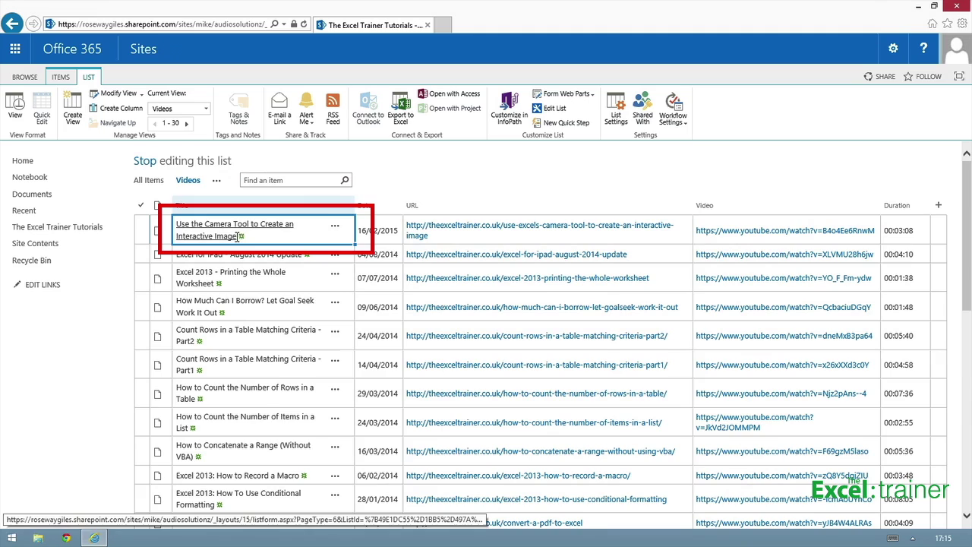
left_click(242, 236)
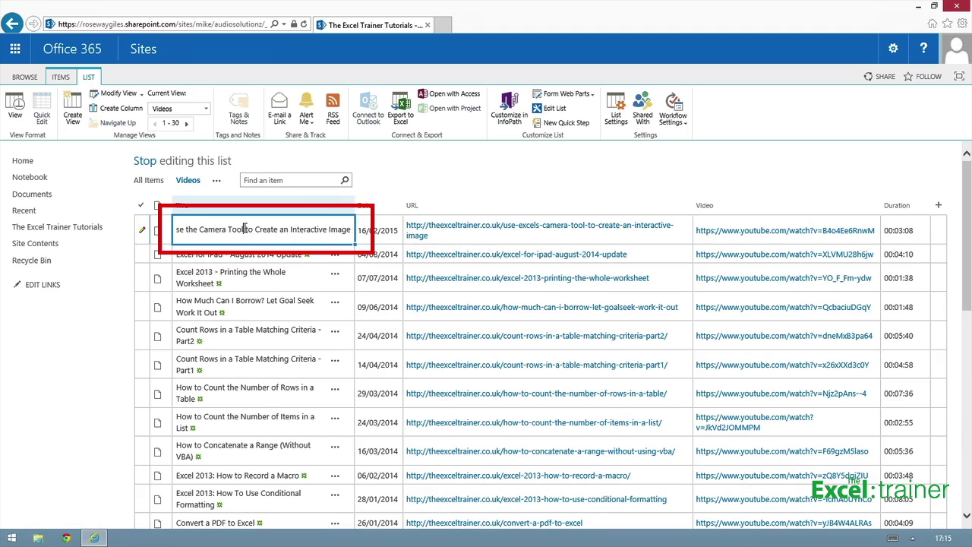
key("BackSpace")
key("BackSpace")
key("BackSpace")
key("BackSpace")
key("BackSpace")
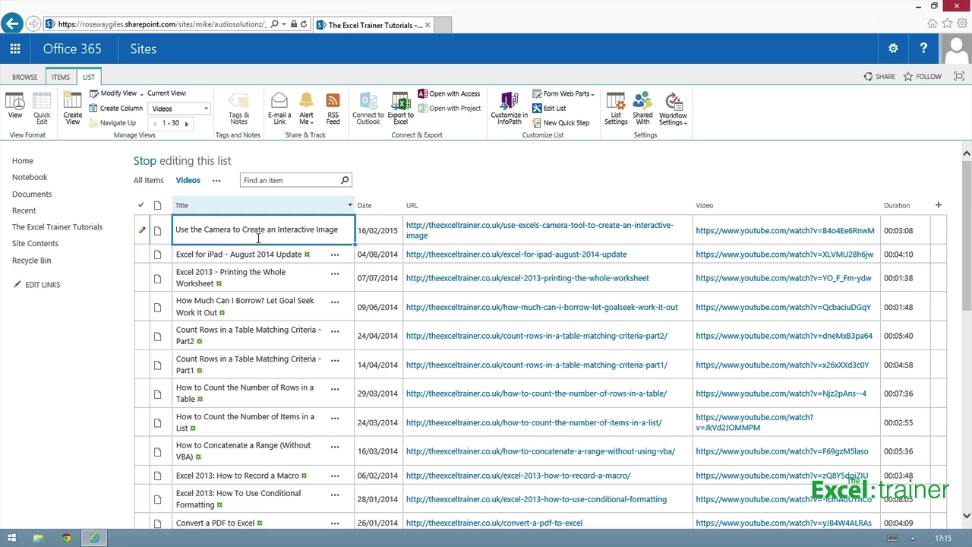
left_click(407, 168)
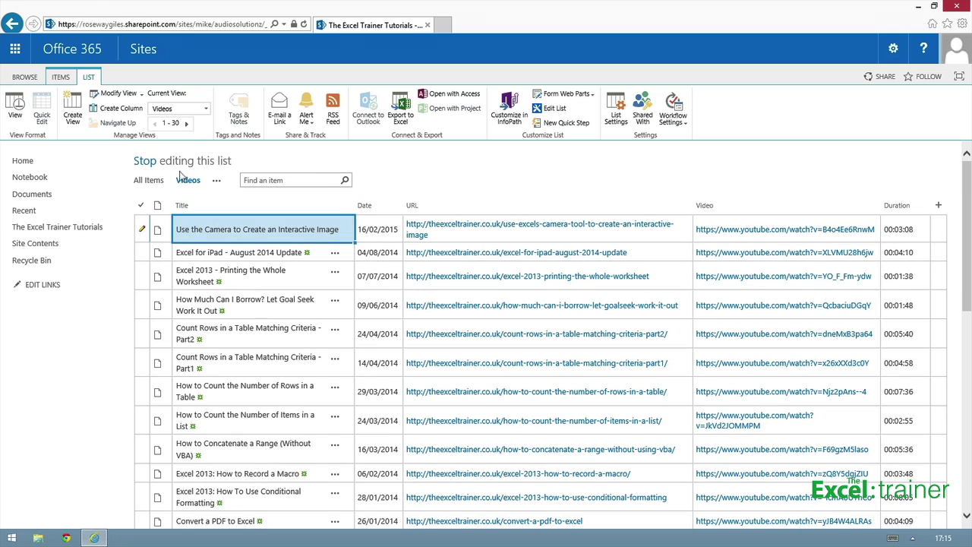
left_click(145, 161)
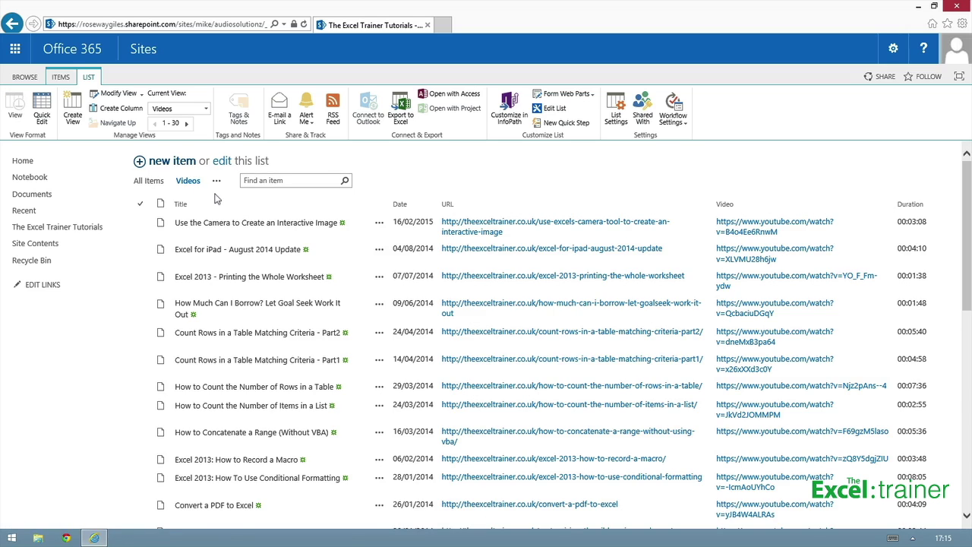
- Open Videos.xlsx from the desktop and enable its external data content
left_click(918, 7)
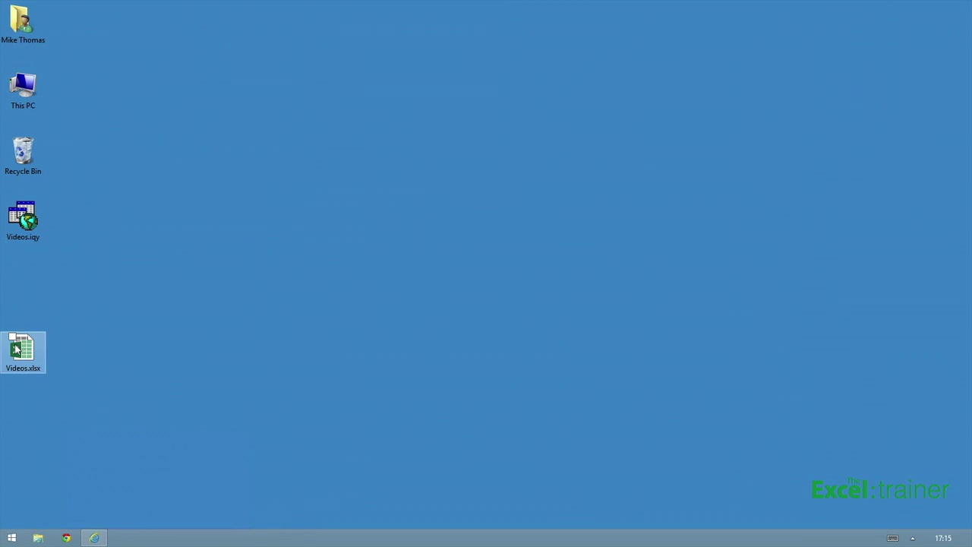
left_click(16, 348)
double_click(17, 349)
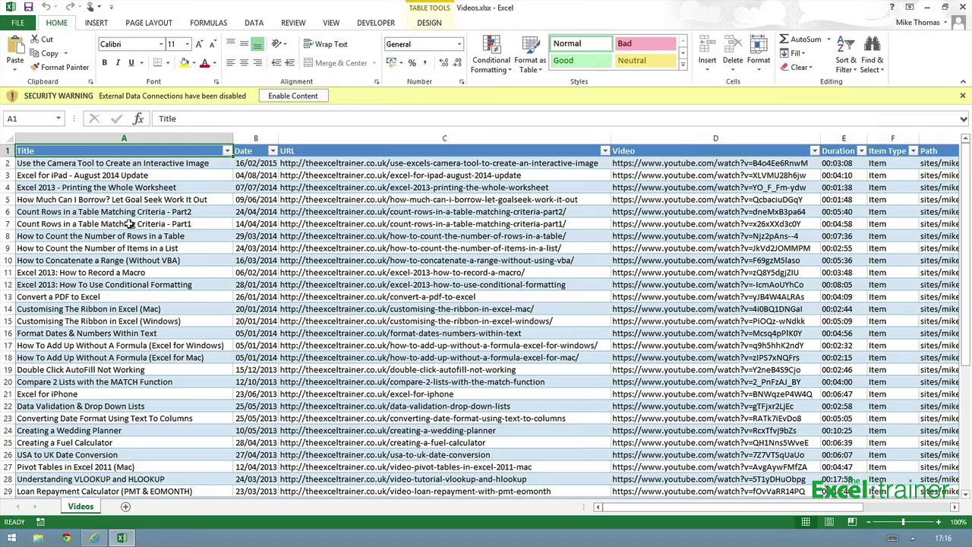
left_click(296, 96)
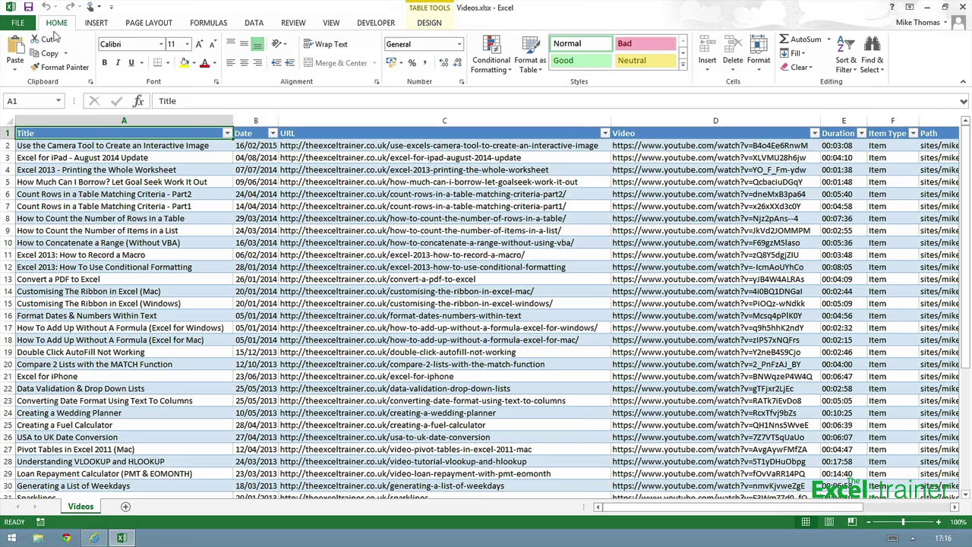
- Run Refresh All on the linked Videos table, then save Videos.xlsx
left_click(431, 24)
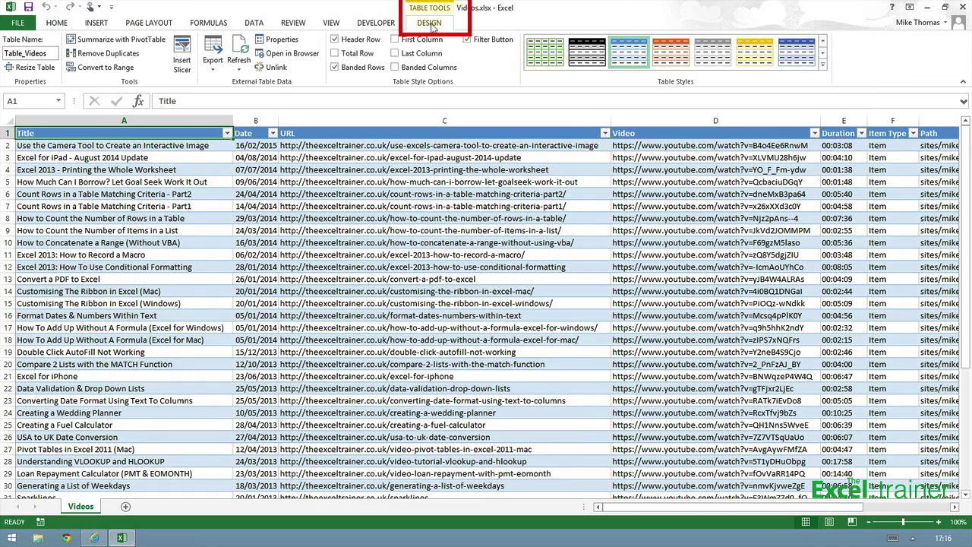
left_click(239, 70)
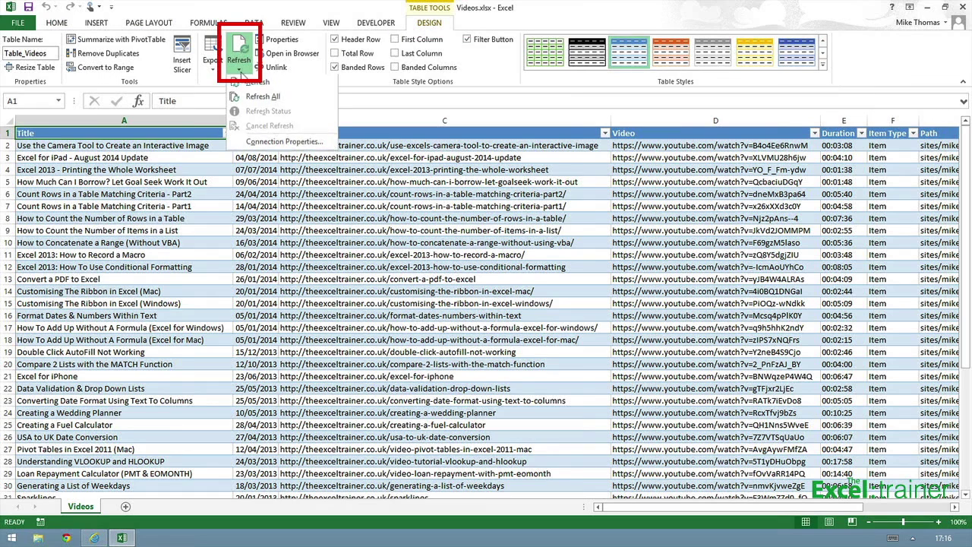
left_click(248, 99)
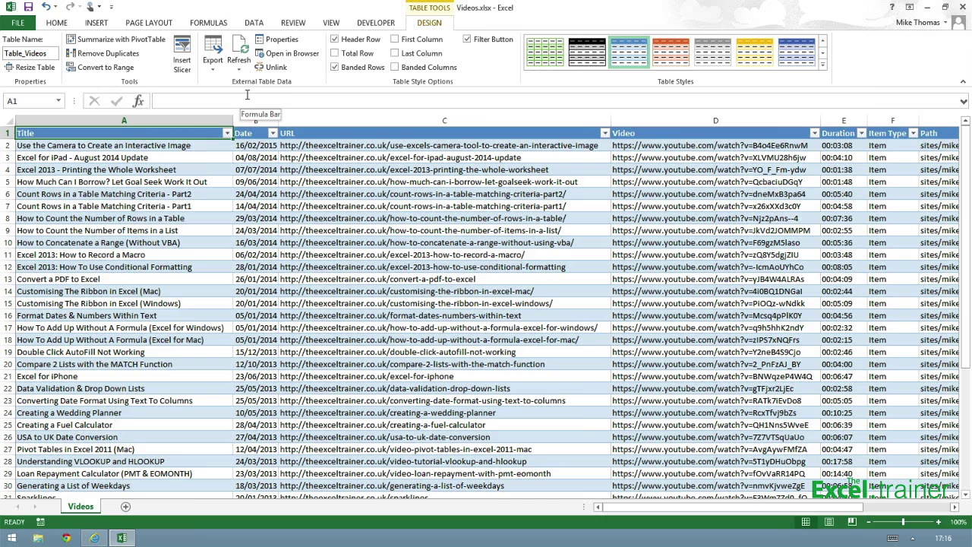
left_click(28, 9)
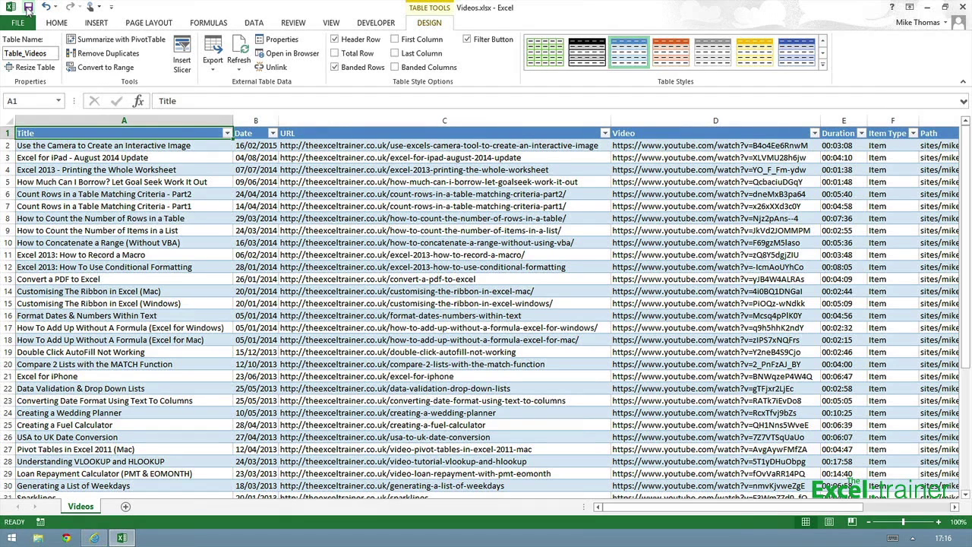